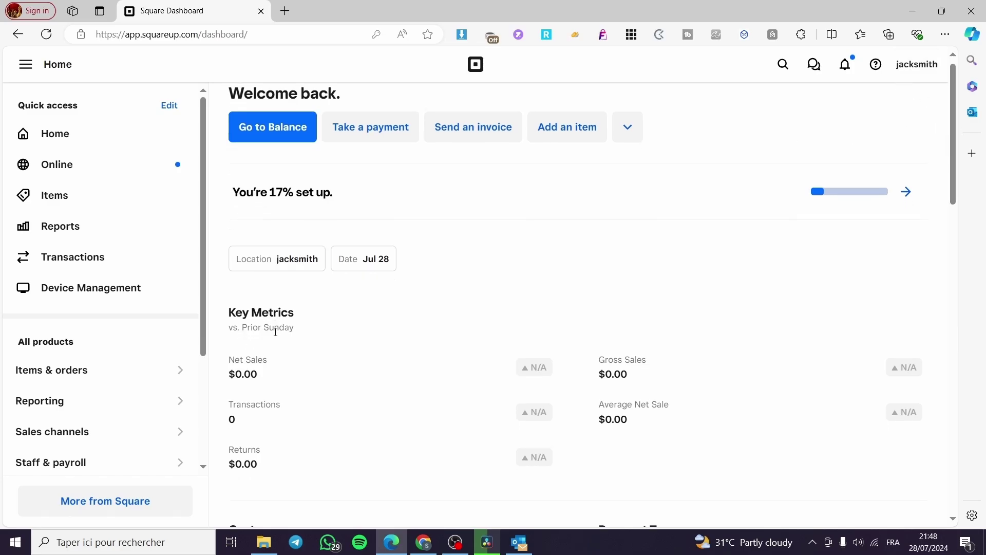
Step: Open the Items page from the Items & orders sidebar menu
{"action": "scroll", "coordinate": [309, 331], "scroll_direction": "down", "scroll_amount": 3}
{"action": "scroll", "coordinate": [403, 344], "scroll_direction": "up", "scroll_amount": 3}
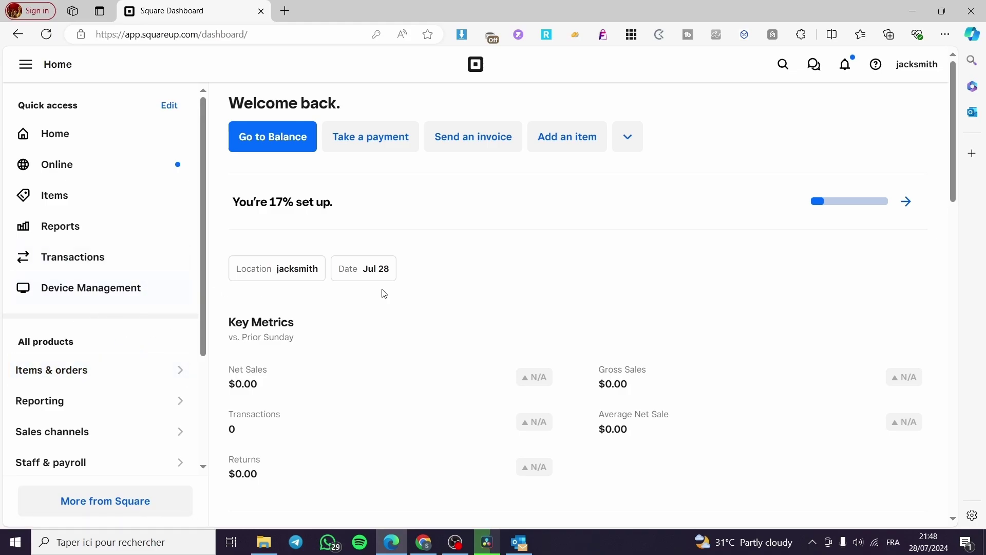
{"action": "scroll", "coordinate": [82, 229], "scroll_direction": "down", "scroll_amount": 3}
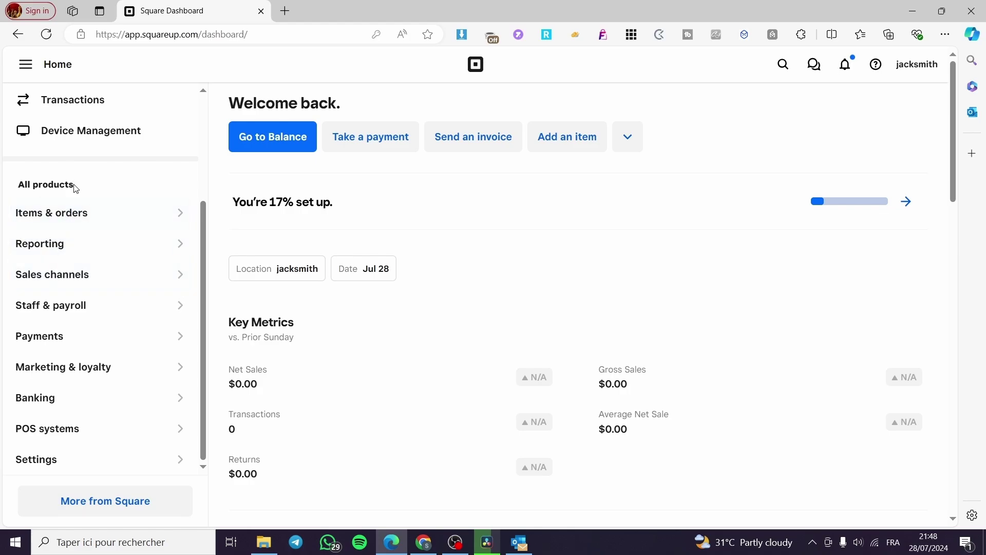
{"action": "mouse_move", "coordinate": [75, 188]}
{"action": "left_mouse_down"}
{"action": "mouse_move", "coordinate": [19, 186]}
{"action": "mouse_move", "coordinate": [28, 118]}
{"action": "mouse_move", "coordinate": [73, 205]}
{"action": "left_mouse_up"}
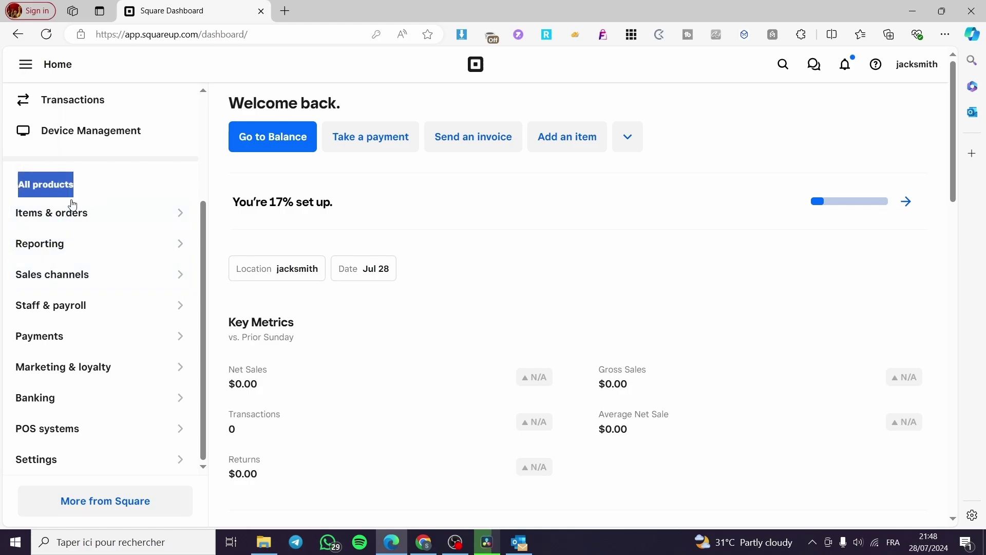
{"action": "left_click", "coordinate": [43, 218]}
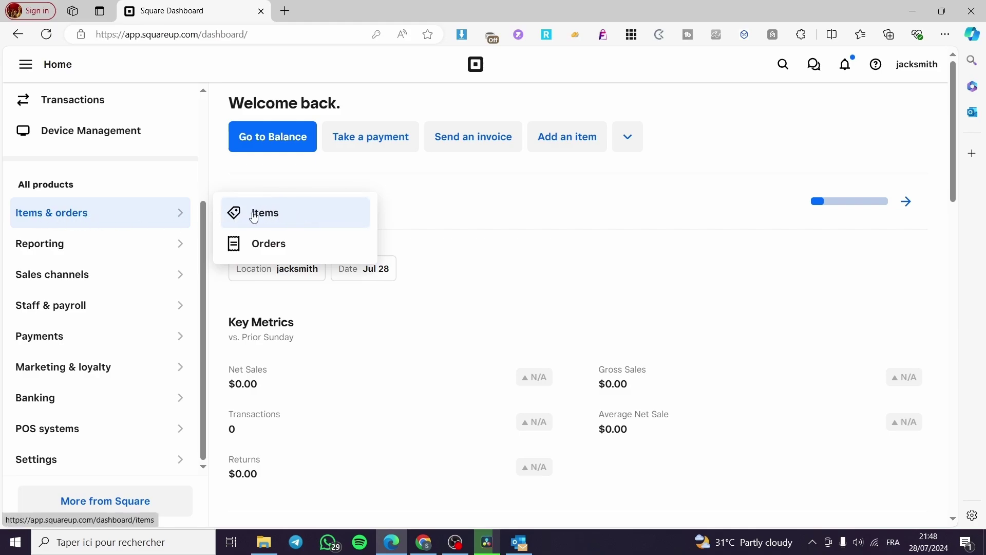
{"action": "left_click", "coordinate": [269, 218]}
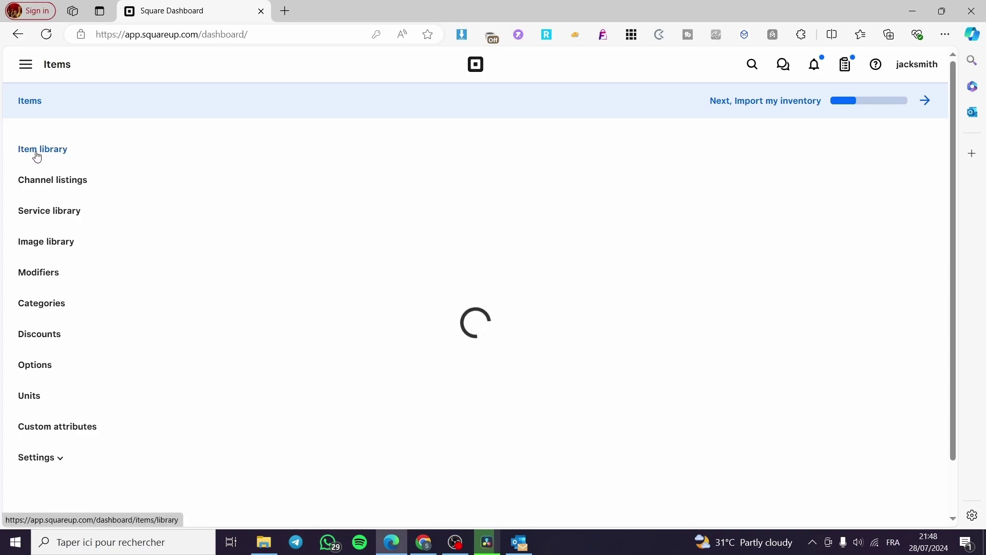
Step: Open the Service library and begin a new service with Create service
{"action": "left_click", "coordinate": [53, 214]}
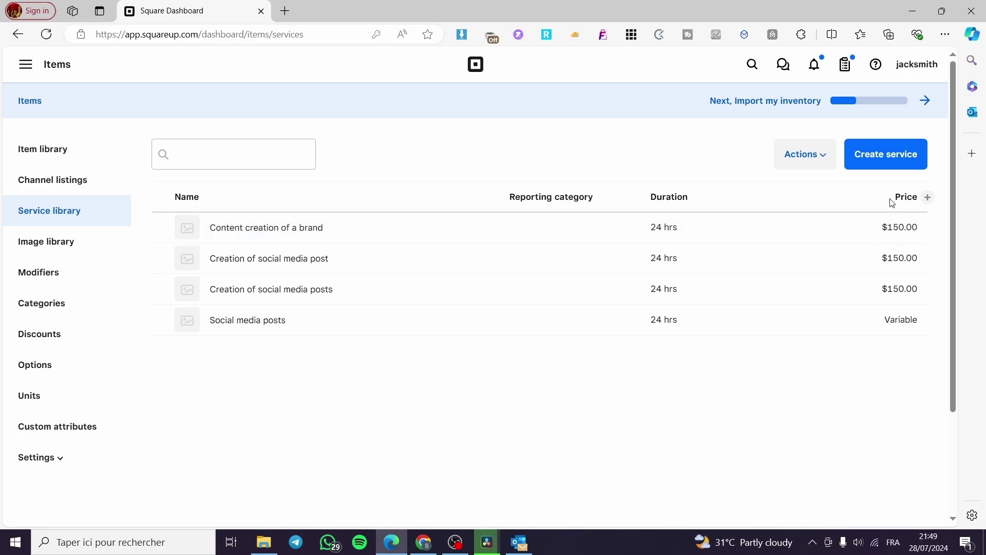
{"action": "left_click", "coordinate": [888, 161]}
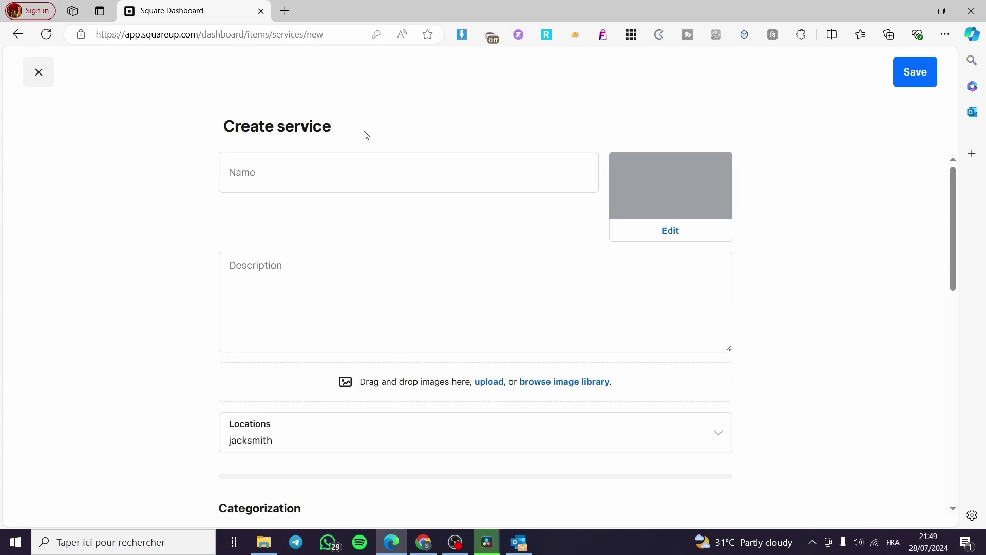
Step: Enter 'Social media posts' as the new service's name
{"action": "left_click", "coordinate": [287, 160]}
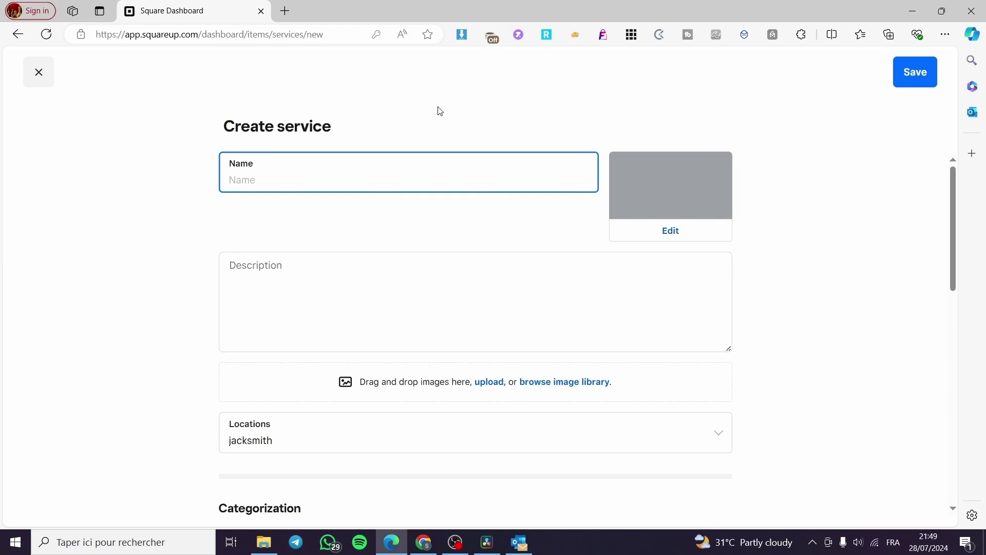
{"action": "type", "text": "p"}
{"action": "key", "text": "BackSpace"}
{"action": "type", "text": "Social media posts"}
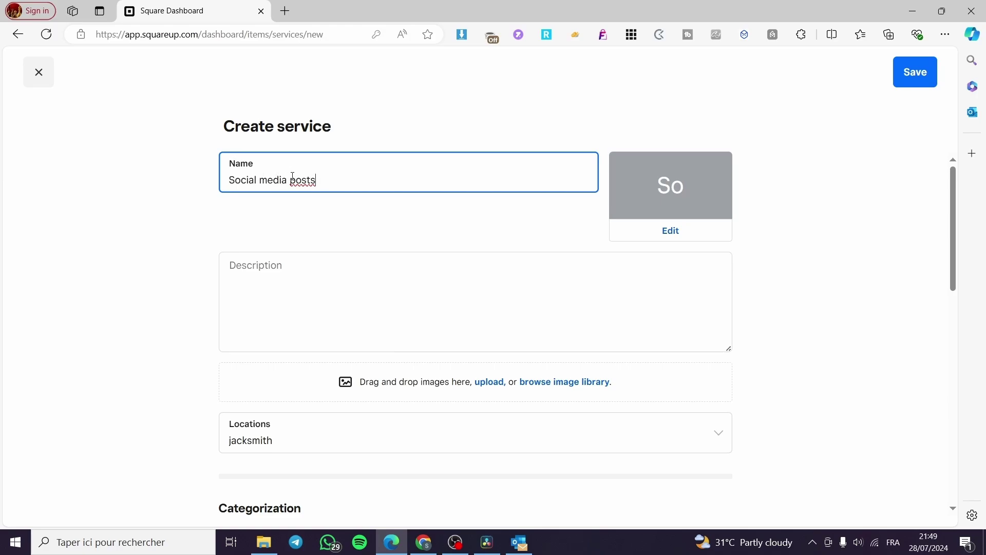
Step: Set the service's colour to yellow after previewing several other swatches
{"action": "left_click", "coordinate": [665, 230]}
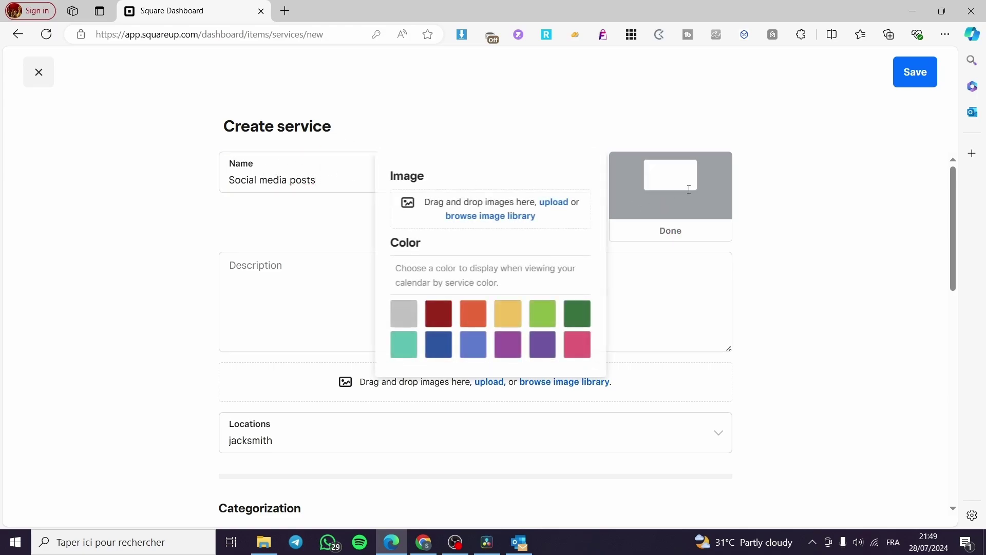
{"action": "left_click", "coordinate": [578, 345]}
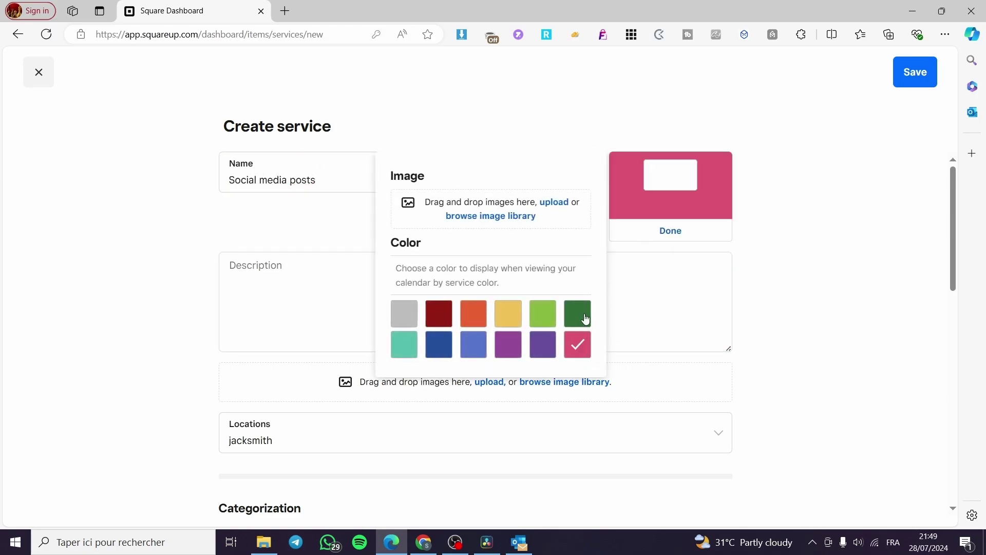
{"action": "left_click", "coordinate": [579, 316]}
{"action": "left_click", "coordinate": [550, 343]}
{"action": "left_click", "coordinate": [508, 344]}
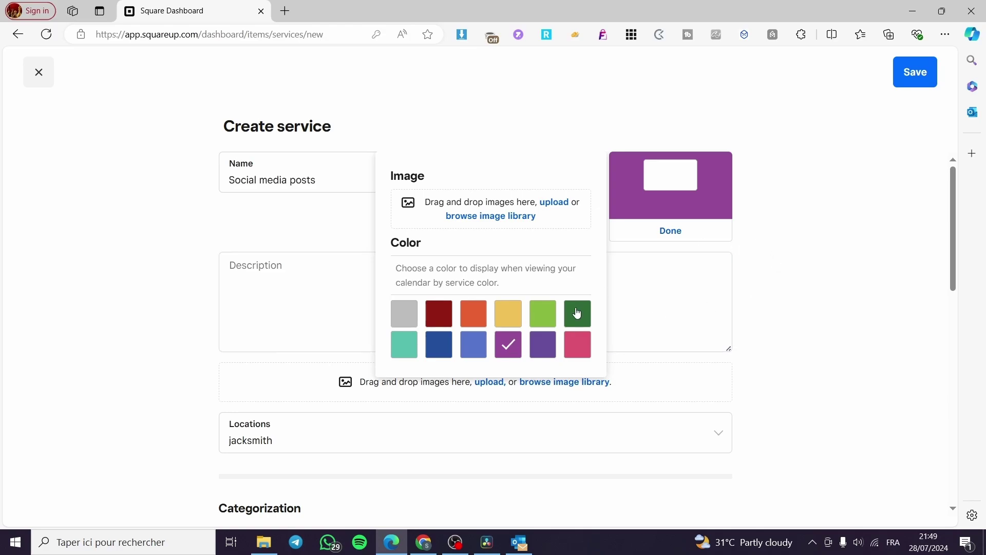
{"action": "left_click", "coordinate": [515, 315]}
{"action": "left_click", "coordinate": [792, 201]}
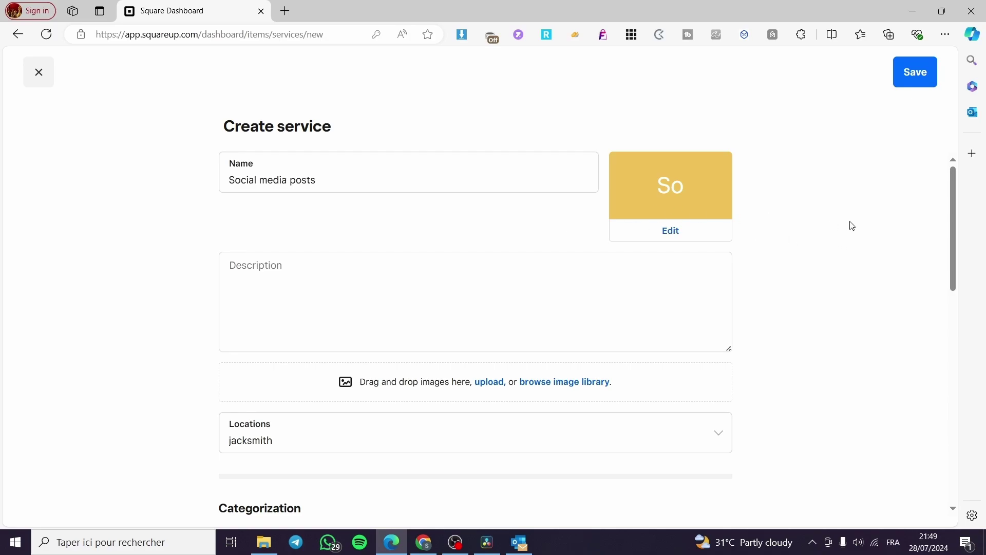
Step: Paste the service name into the Description so it reads 'Social media posts'
{"action": "left_click", "coordinate": [539, 290]}
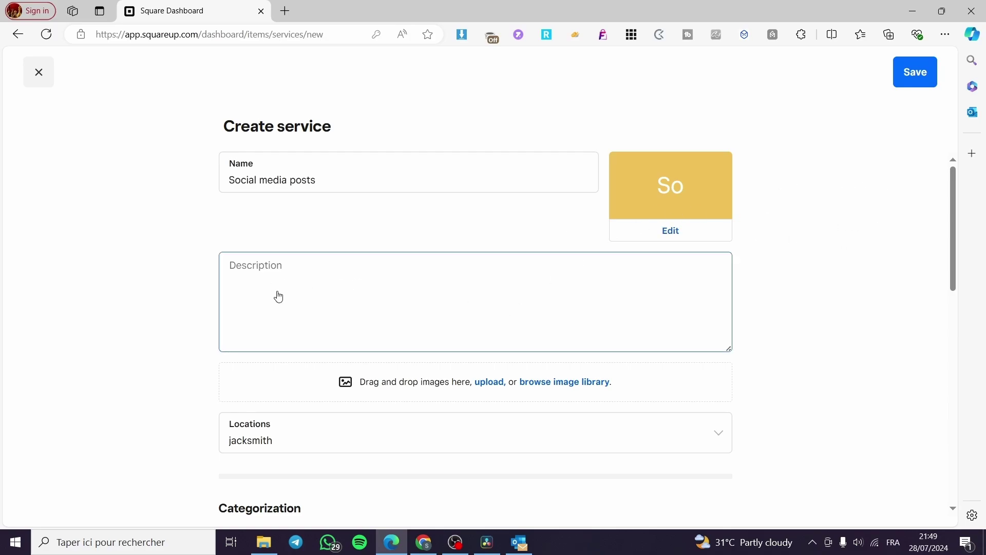
{"action": "left_click_drag", "start_coordinate": [324, 183], "coordinate": [198, 196]}
{"action": "key", "text": "ctrl+c"}
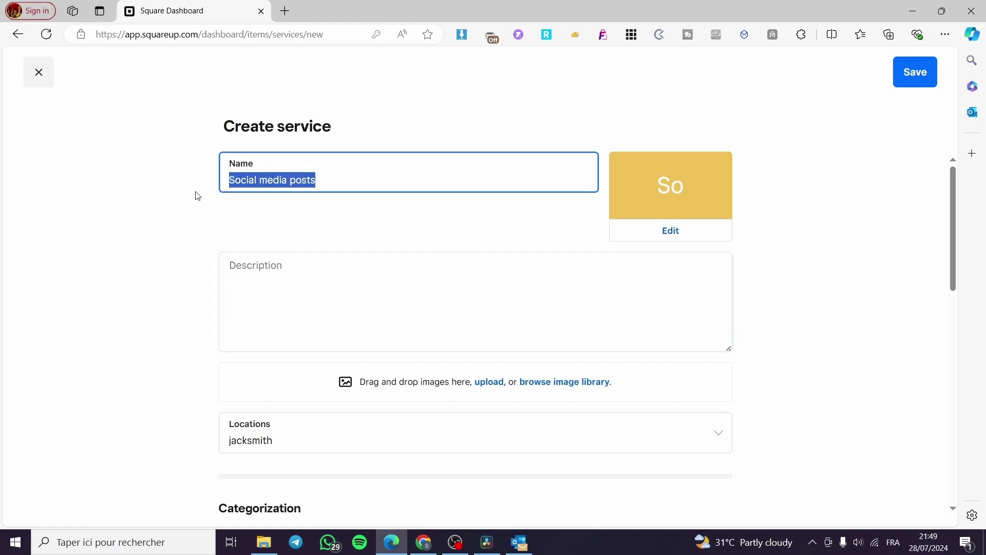
{"action": "left_click", "coordinate": [298, 303]}
{"action": "key", "text": "ctrl+v"}
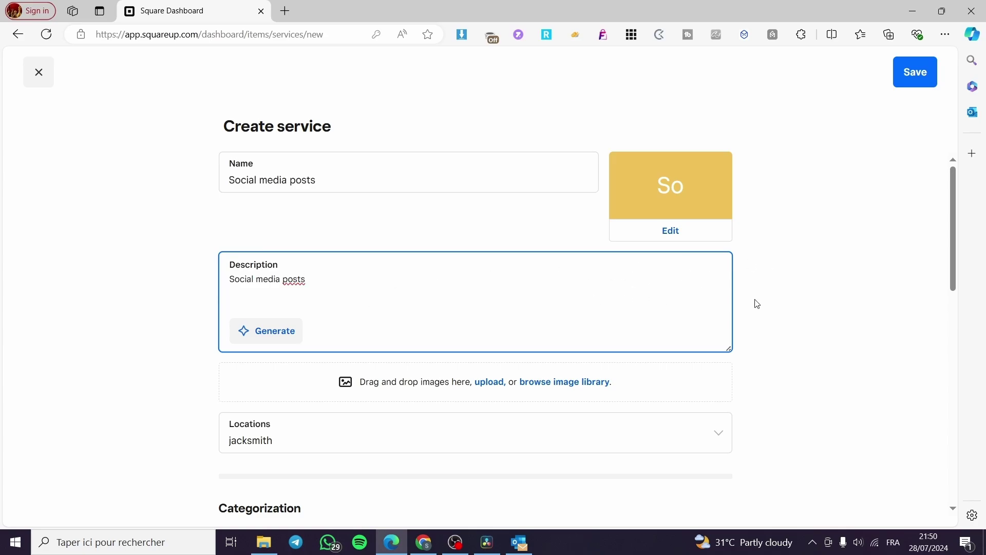
{"action": "scroll", "coordinate": [727, 310], "scroll_direction": "down", "scroll_amount": 3}
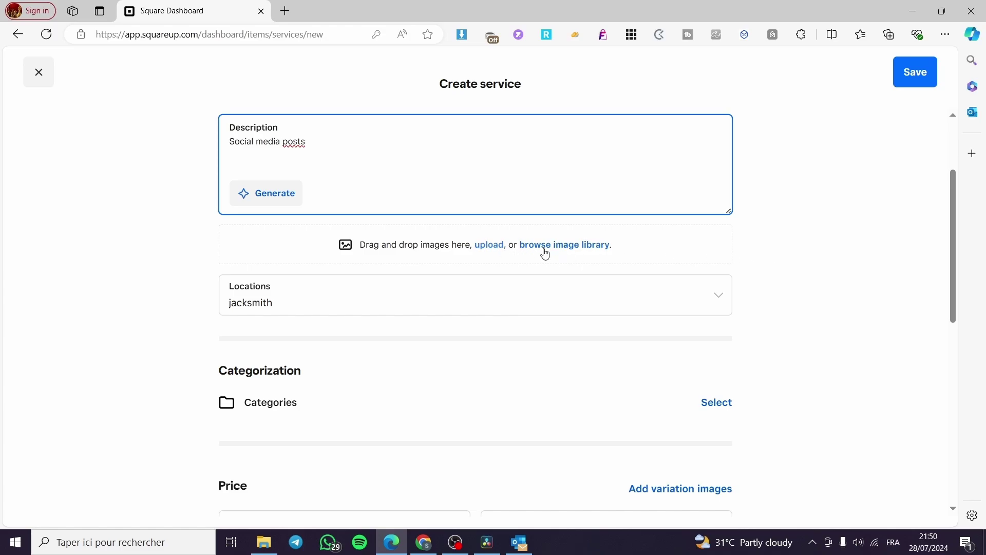
{"action": "scroll", "coordinate": [811, 281], "scroll_direction": "up", "scroll_amount": 3}
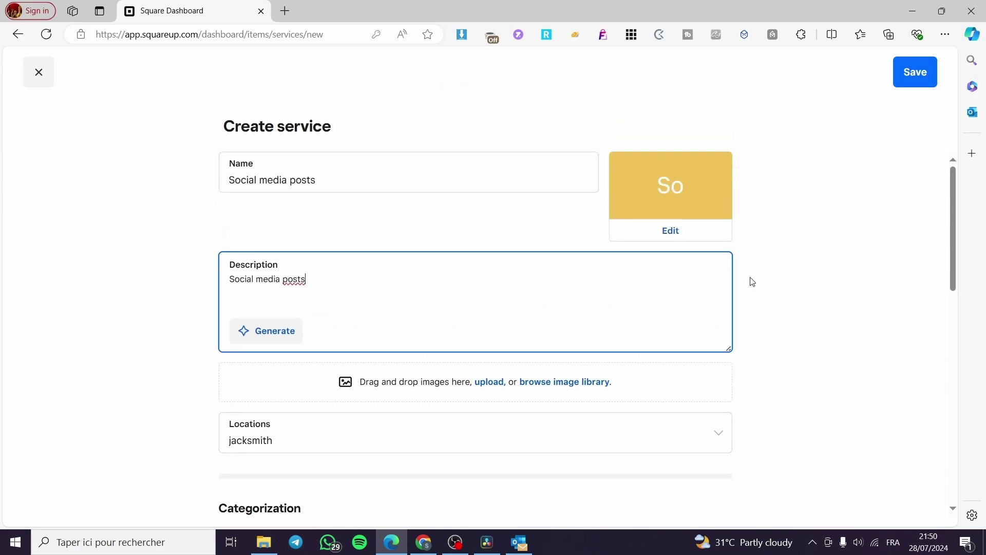
{"action": "scroll", "coordinate": [771, 272], "scroll_direction": "down", "scroll_amount": 4}
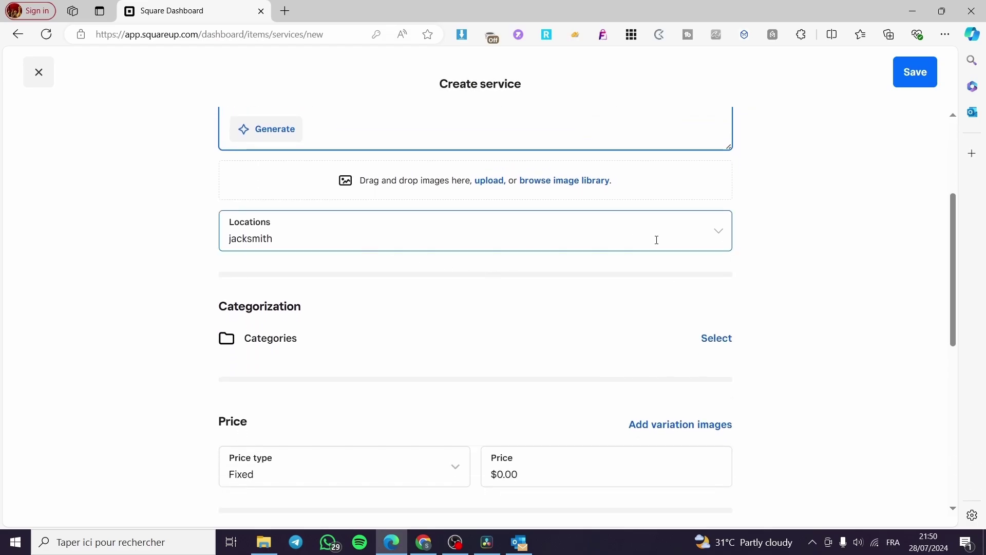
{"action": "left_click", "coordinate": [719, 235]}
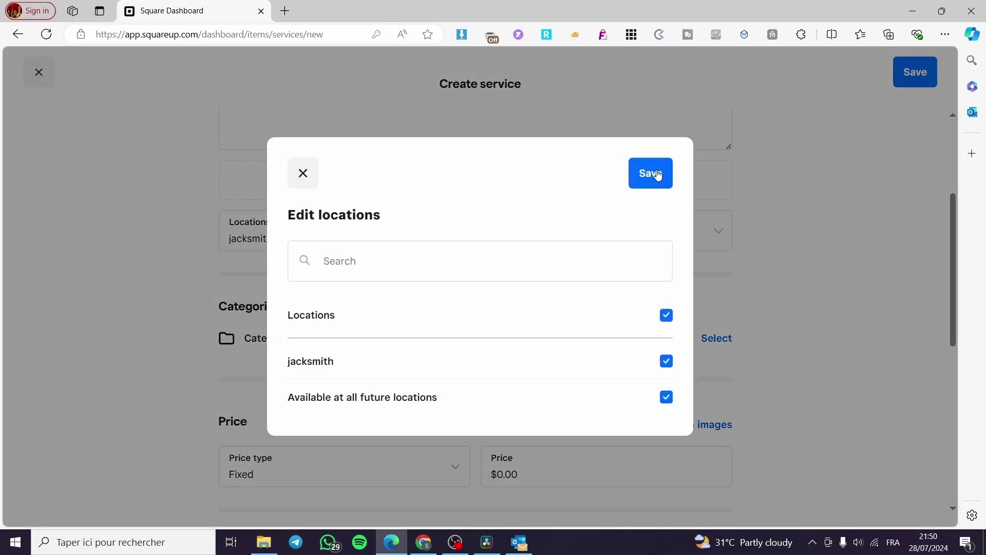
{"action": "left_click", "coordinate": [303, 173]}
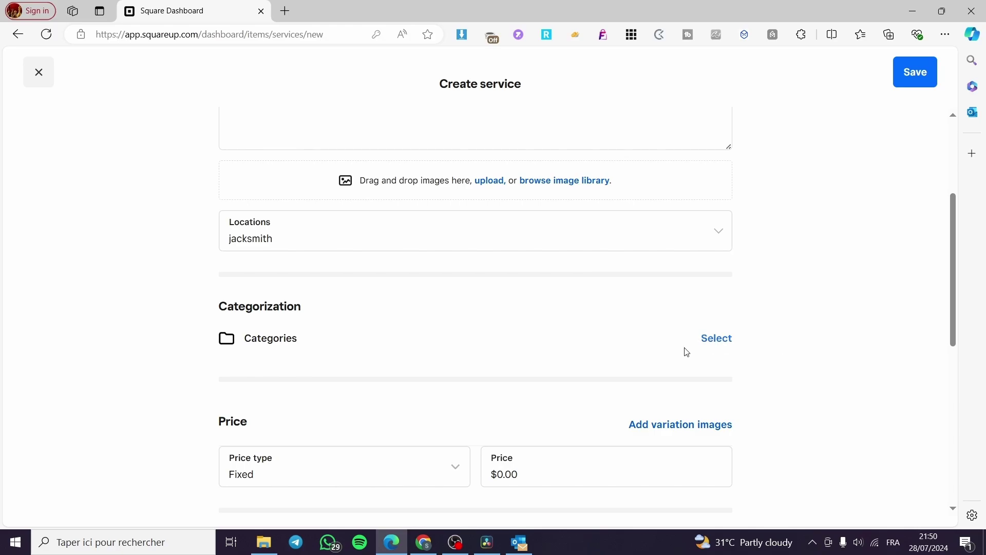
Step: Switch the price type to Variable after briefly entering a fixed price
{"action": "scroll", "coordinate": [476, 318], "scroll_direction": "down", "scroll_amount": 3}
{"action": "left_click", "coordinate": [342, 294]}
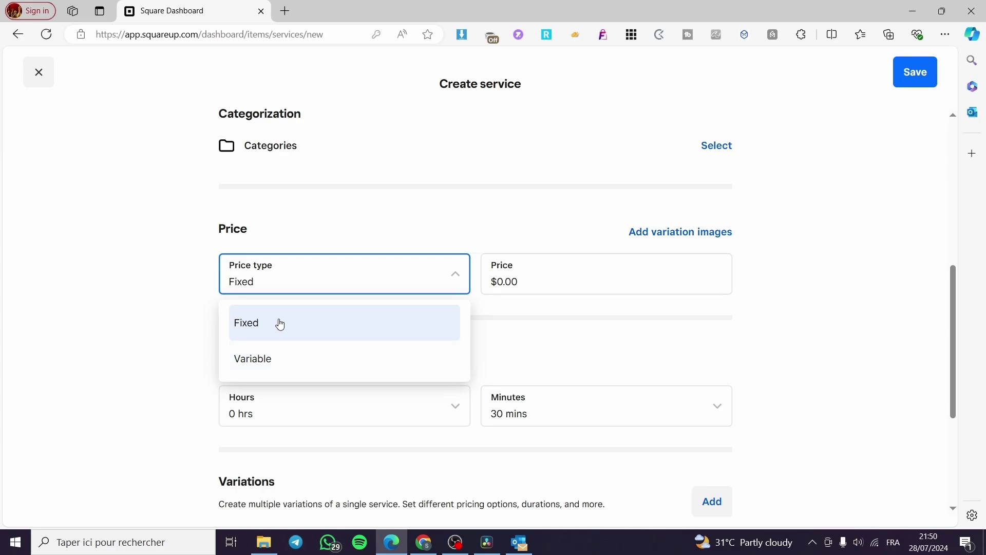
{"action": "left_click", "coordinate": [312, 326]}
{"action": "left_click", "coordinate": [506, 281]}
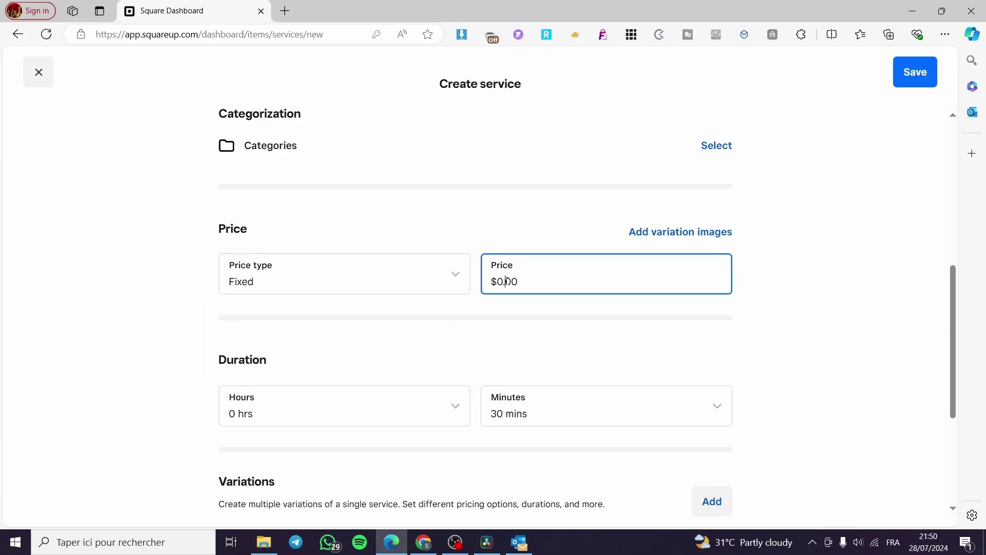
{"action": "left_click_drag", "start_coordinate": [525, 284], "coordinate": [482, 292]}
{"action": "type", "text": "15"}
{"action": "left_click", "coordinate": [853, 284]}
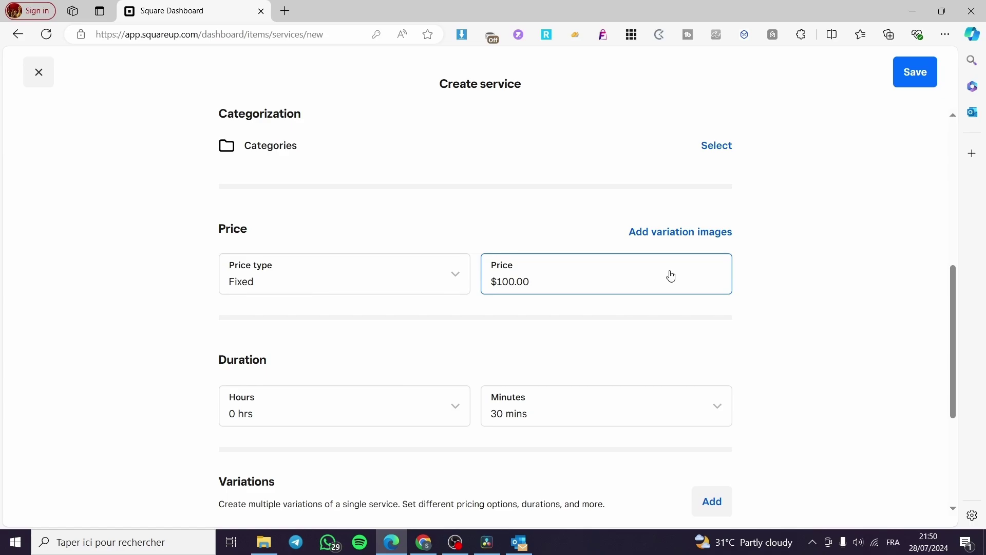
{"action": "left_click", "coordinate": [377, 283]}
{"action": "left_click", "coordinate": [290, 356]}
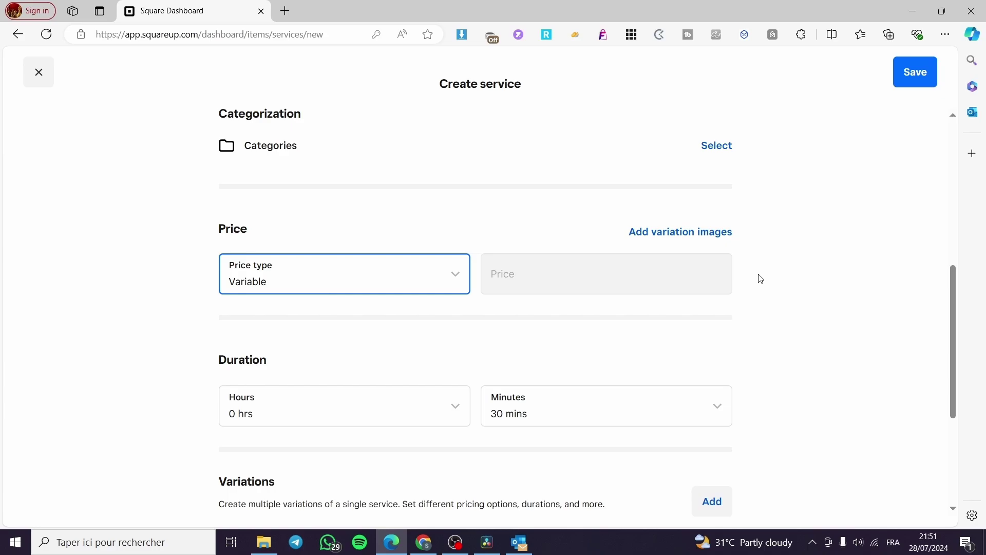
Step: Choose 24 hrs from the Hours list, leaving the duration minutes at 0
{"action": "scroll", "coordinate": [591, 283], "scroll_direction": "down", "scroll_amount": 2}
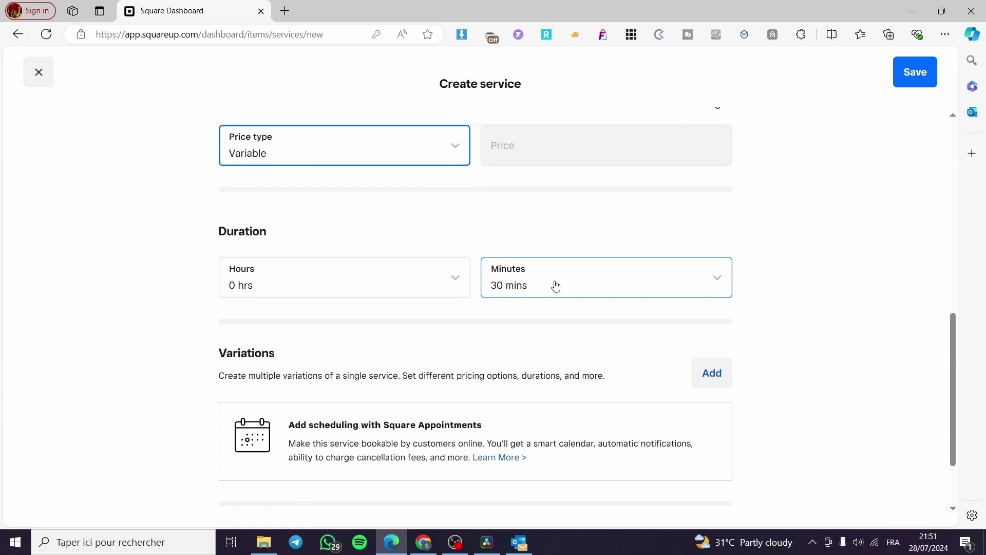
{"action": "left_click", "coordinate": [455, 278]}
{"action": "scroll", "coordinate": [736, 305], "scroll_direction": "down", "scroll_amount": 1}
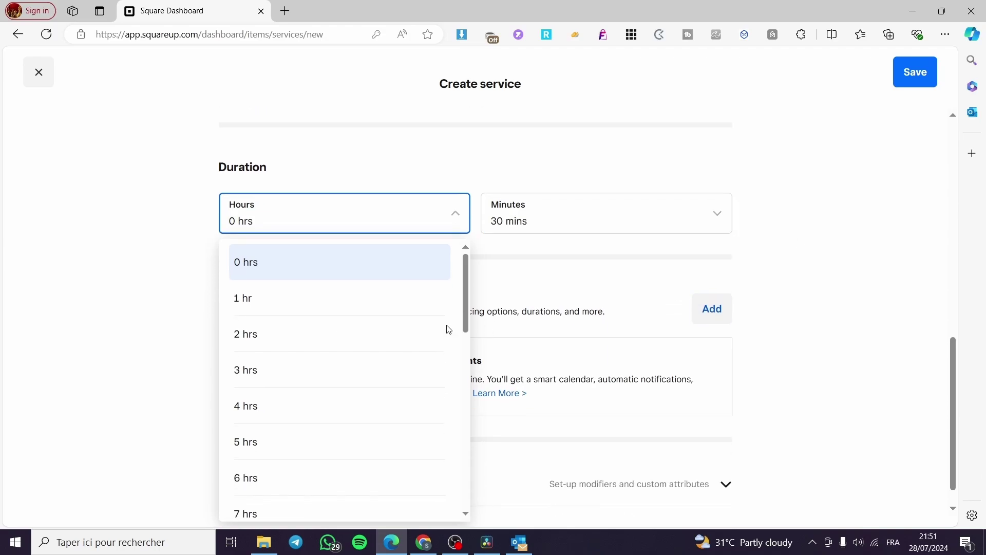
{"action": "left_click_drag", "start_coordinate": [464, 267], "coordinate": [469, 439]}
{"action": "left_click", "coordinate": [802, 239]}
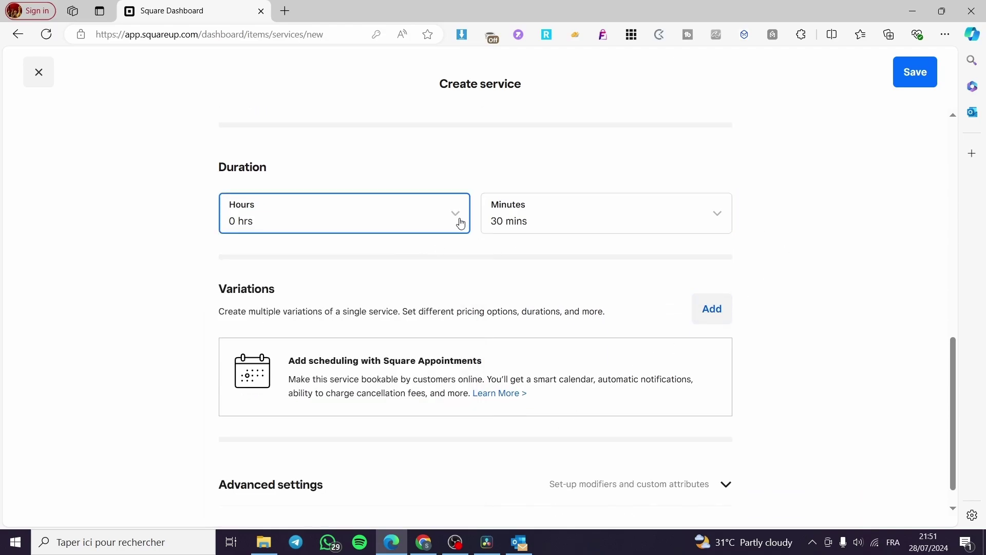
{"action": "left_click", "coordinate": [398, 219]}
{"action": "scroll", "coordinate": [339, 488], "scroll_direction": "down", "scroll_amount": 10}
{"action": "left_click", "coordinate": [303, 505]}
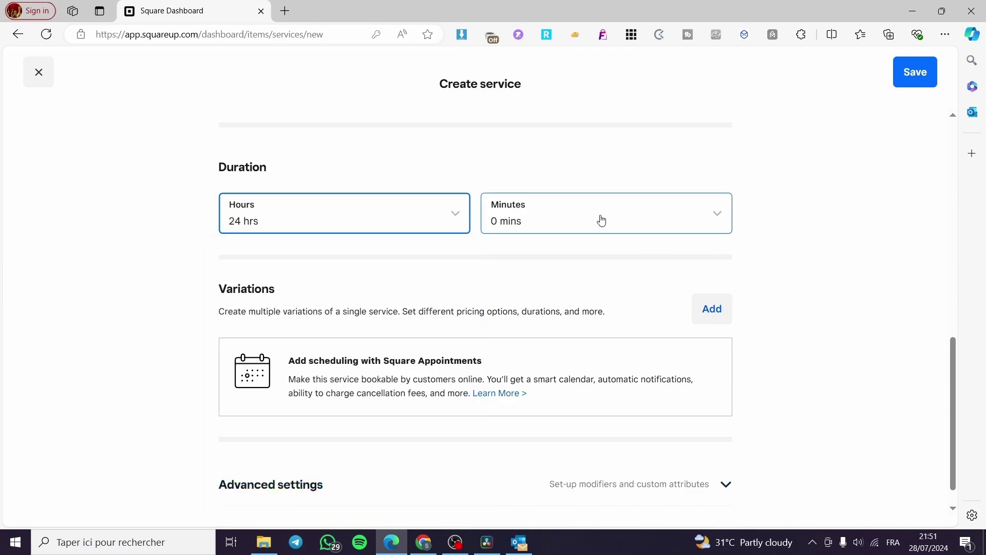
{"action": "scroll", "coordinate": [633, 221], "scroll_direction": "down", "scroll_amount": 1}
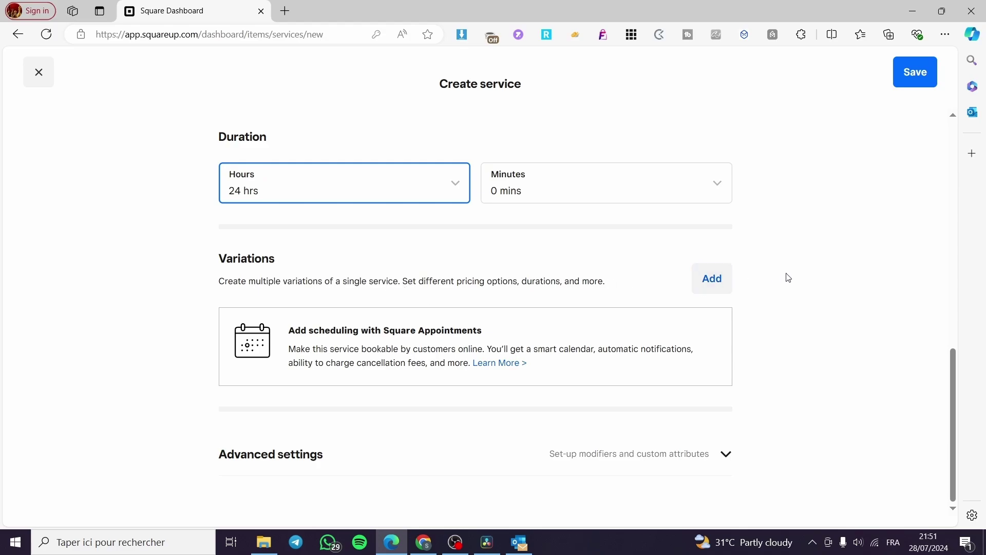
Step: Review the Advanced settings (Modifiers, Custom attributes), then save the Social media posts service
{"action": "left_click", "coordinate": [280, 462]}
{"action": "scroll", "coordinate": [282, 445], "scroll_direction": "down", "scroll_amount": 3}
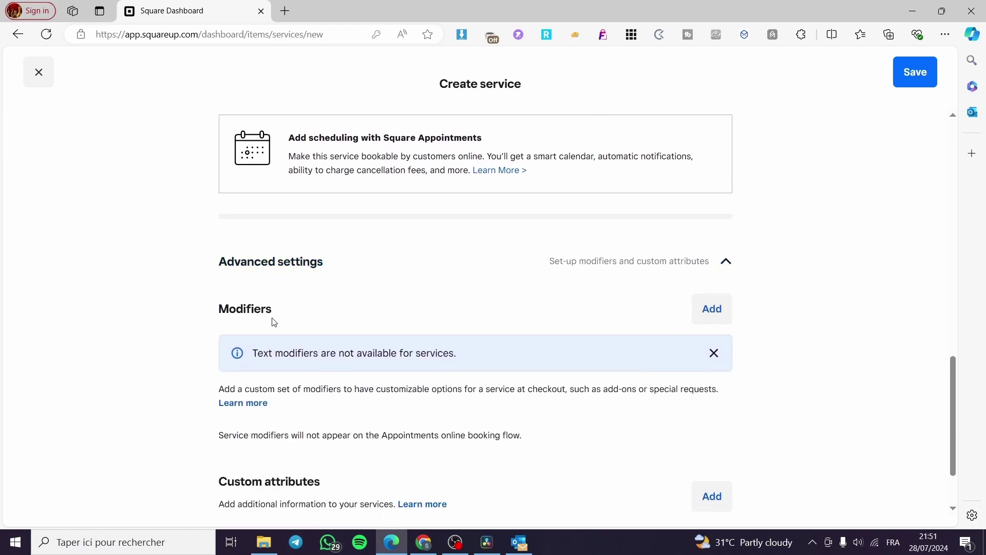
{"action": "scroll", "coordinate": [262, 360], "scroll_direction": "down", "scroll_amount": 2}
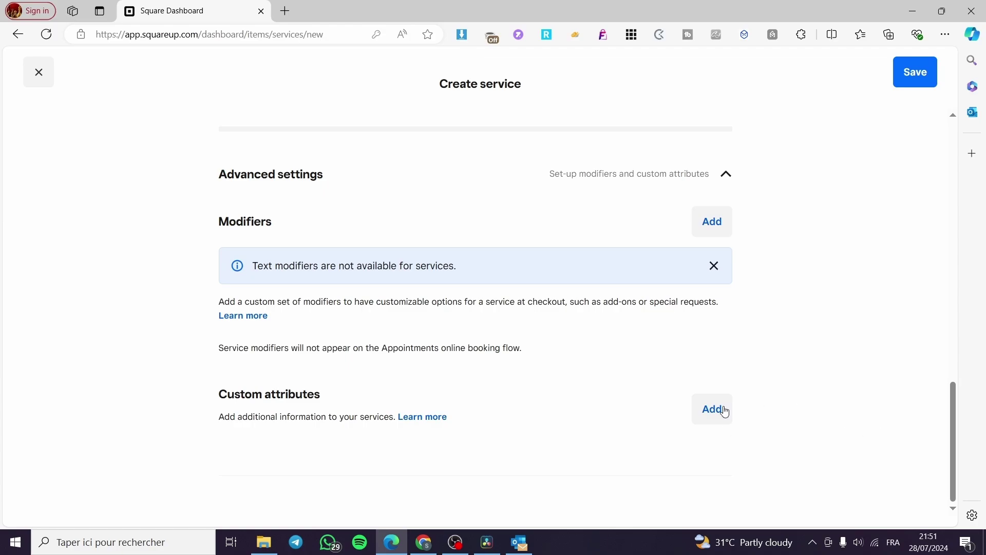
{"action": "left_click_drag", "start_coordinate": [334, 393], "coordinate": [220, 391]}
{"action": "left_click", "coordinate": [196, 425]}
{"action": "scroll", "coordinate": [804, 394], "scroll_direction": "up", "scroll_amount": 6}
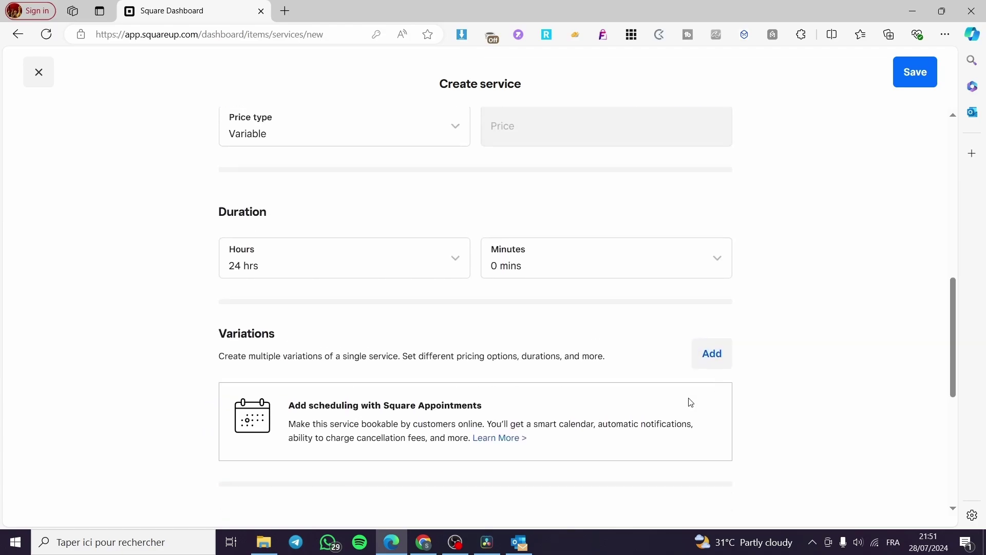
{"action": "scroll", "coordinate": [565, 370], "scroll_direction": "down", "scroll_amount": 2}
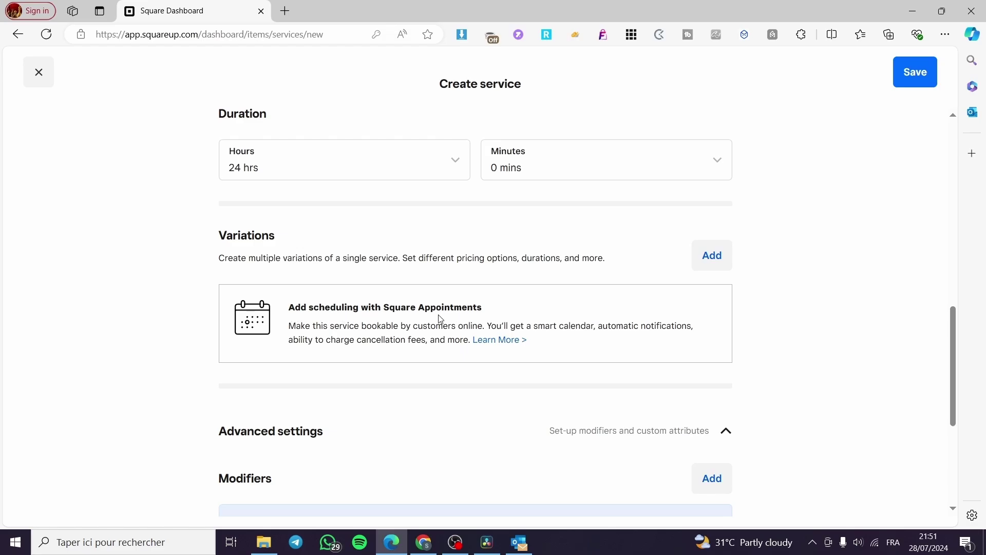
{"action": "scroll", "coordinate": [834, 269], "scroll_direction": "up", "scroll_amount": 8}
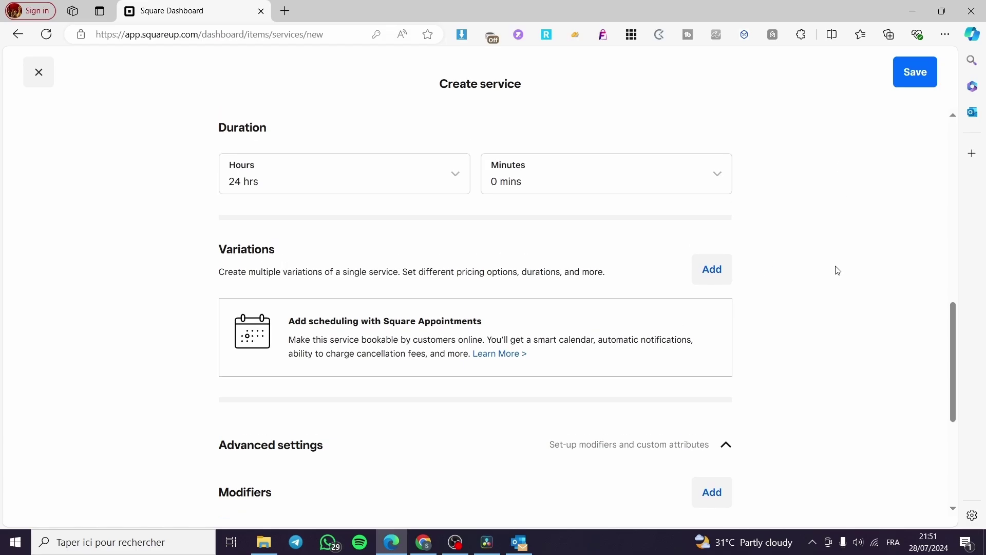
{"action": "left_click", "coordinate": [925, 76]}
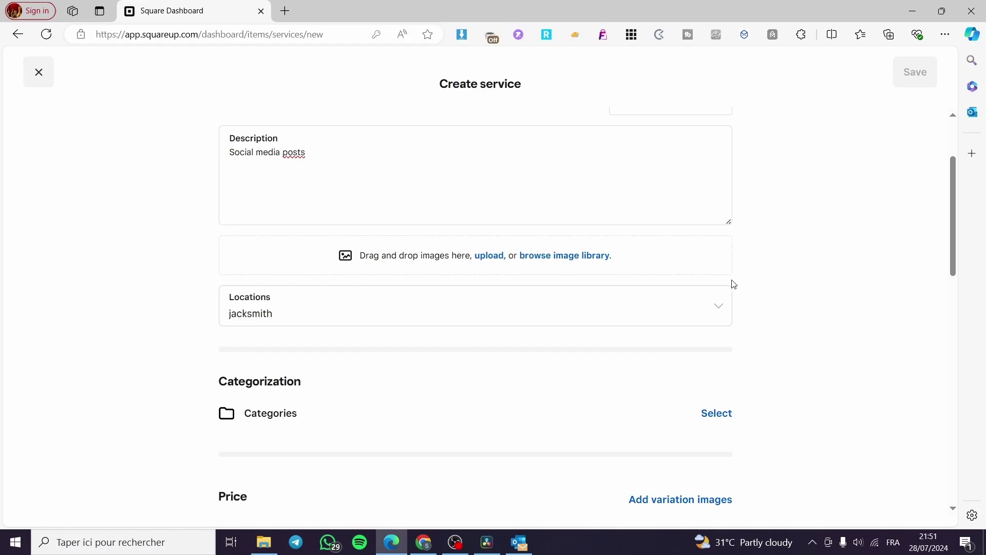